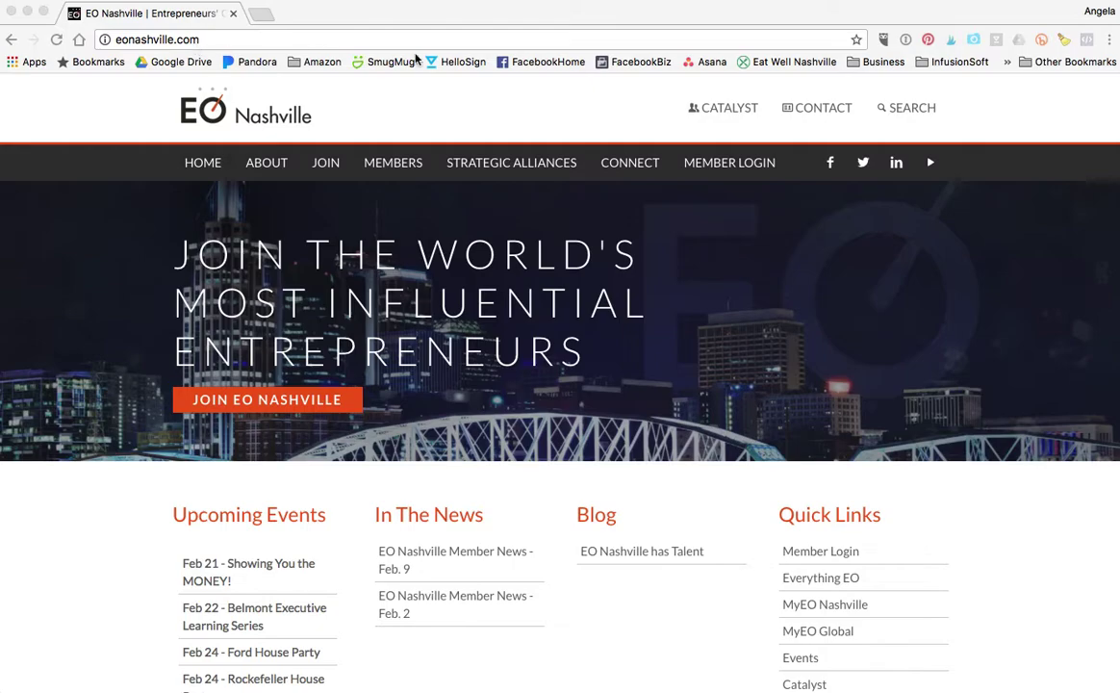
Go to the MyEO Global page and expand the Create a MyEO Experience dropdown
scroll(808, 517, down, 3)
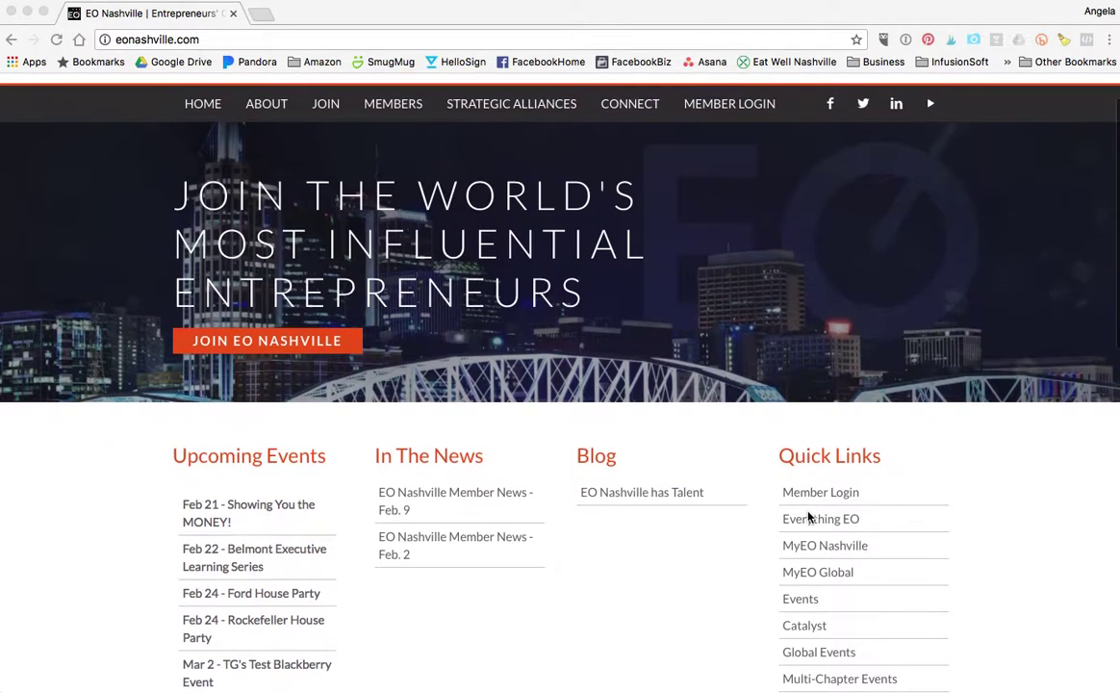
click(827, 536)
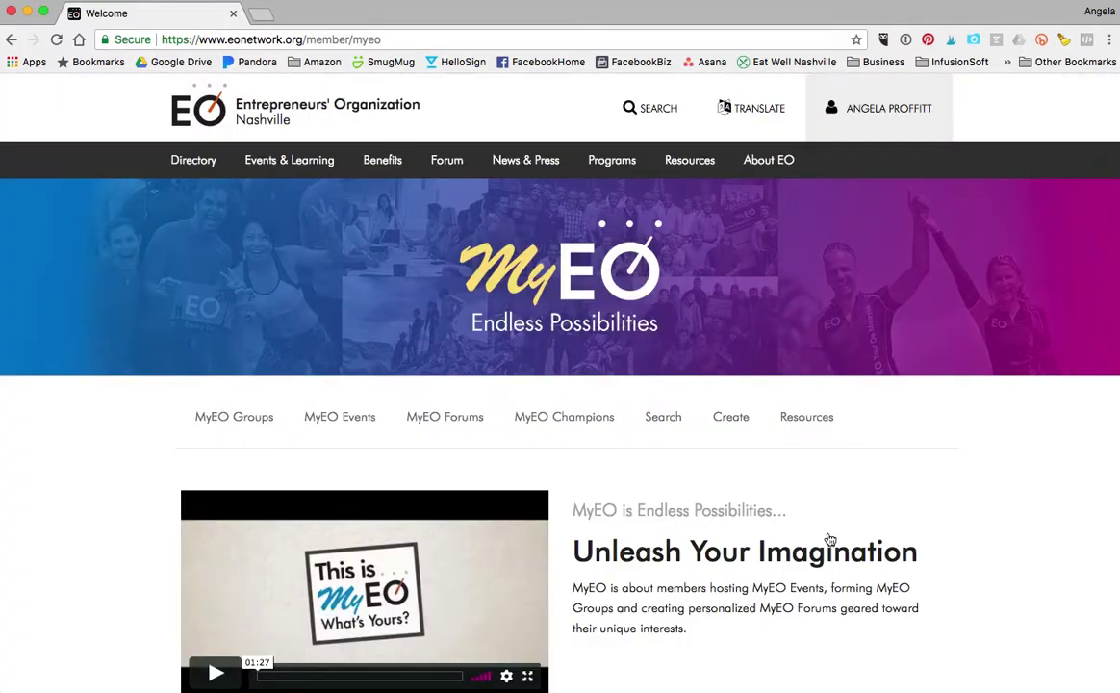
scroll(829, 539, down, 2)
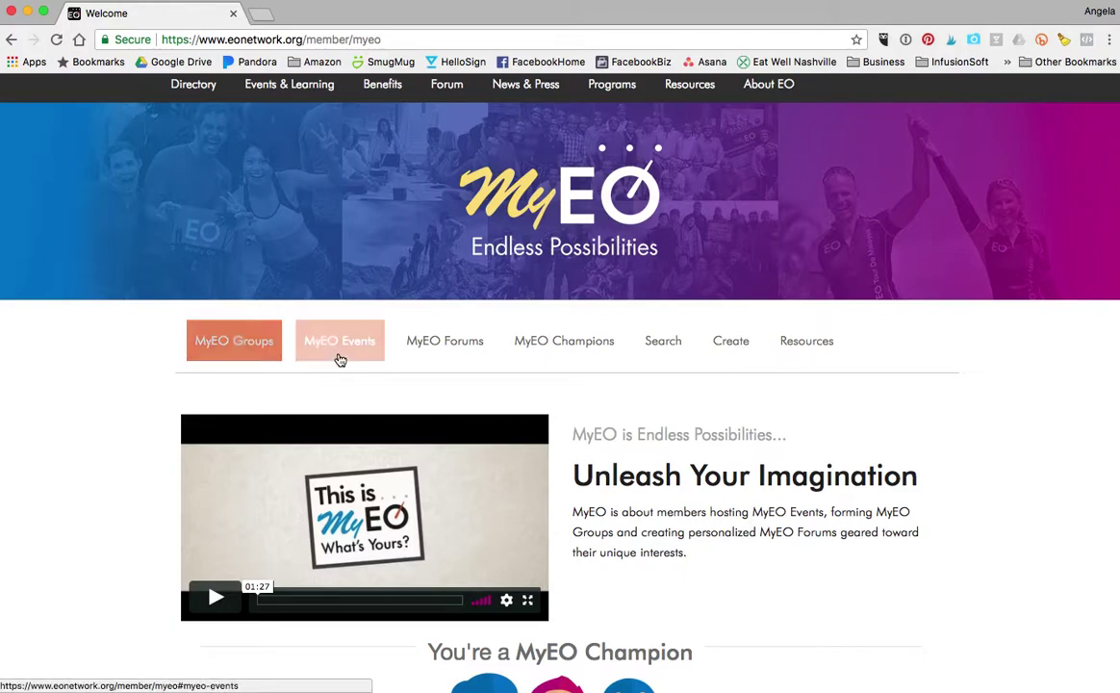
scroll(829, 445, down, 3)
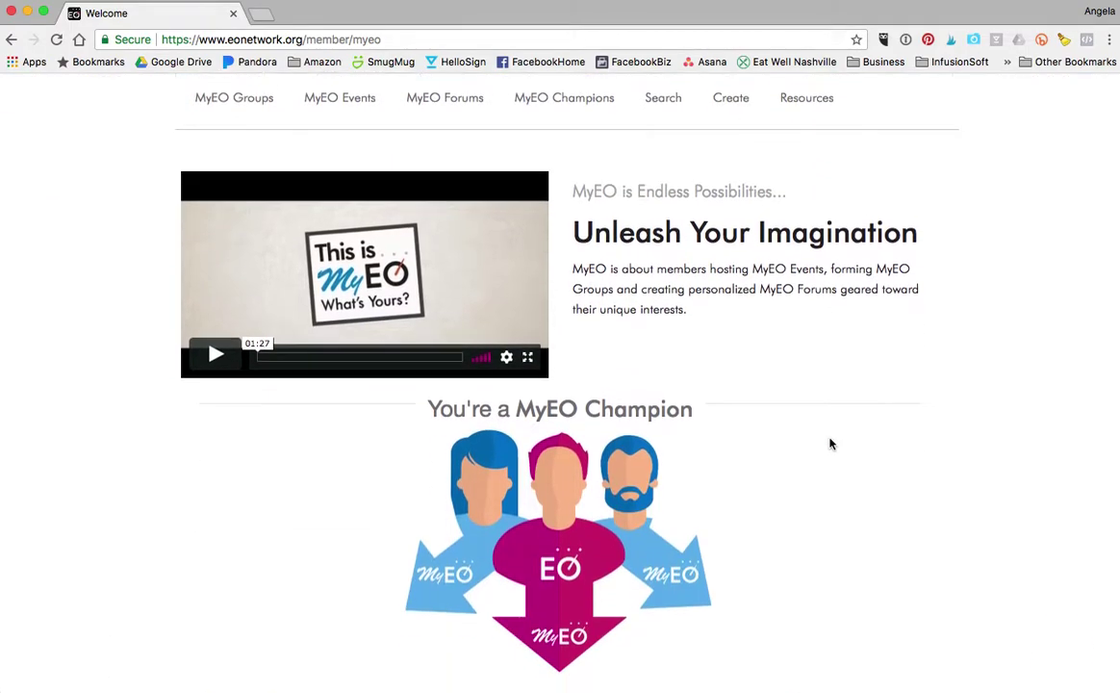
scroll(831, 444, down, 5)
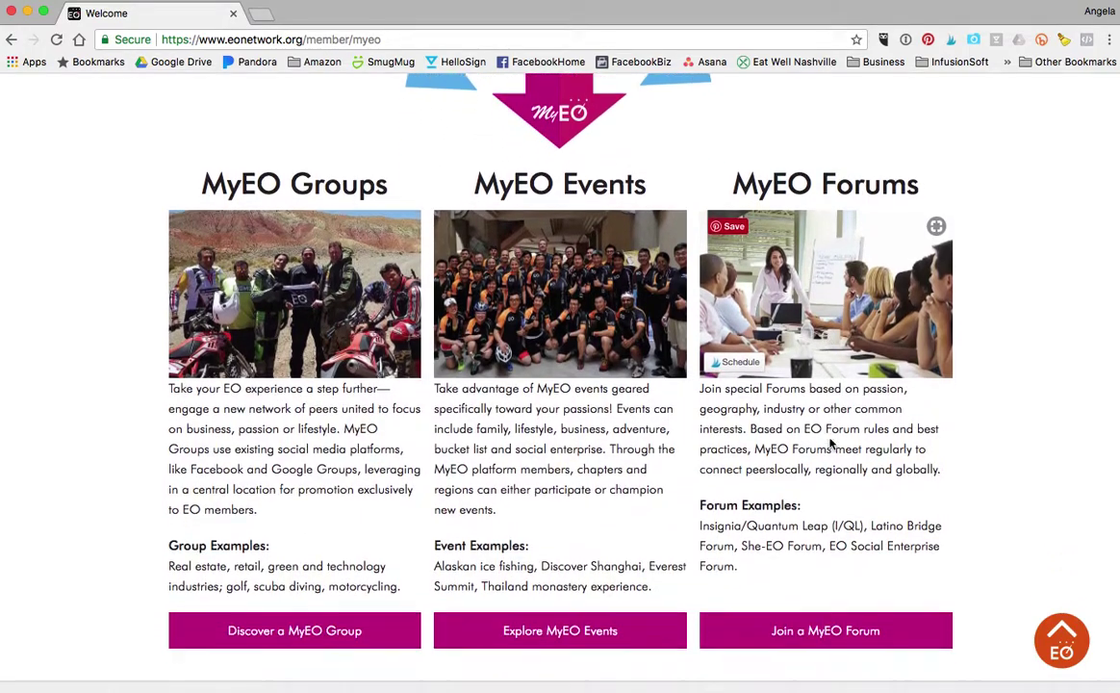
scroll(831, 443, down, 7)
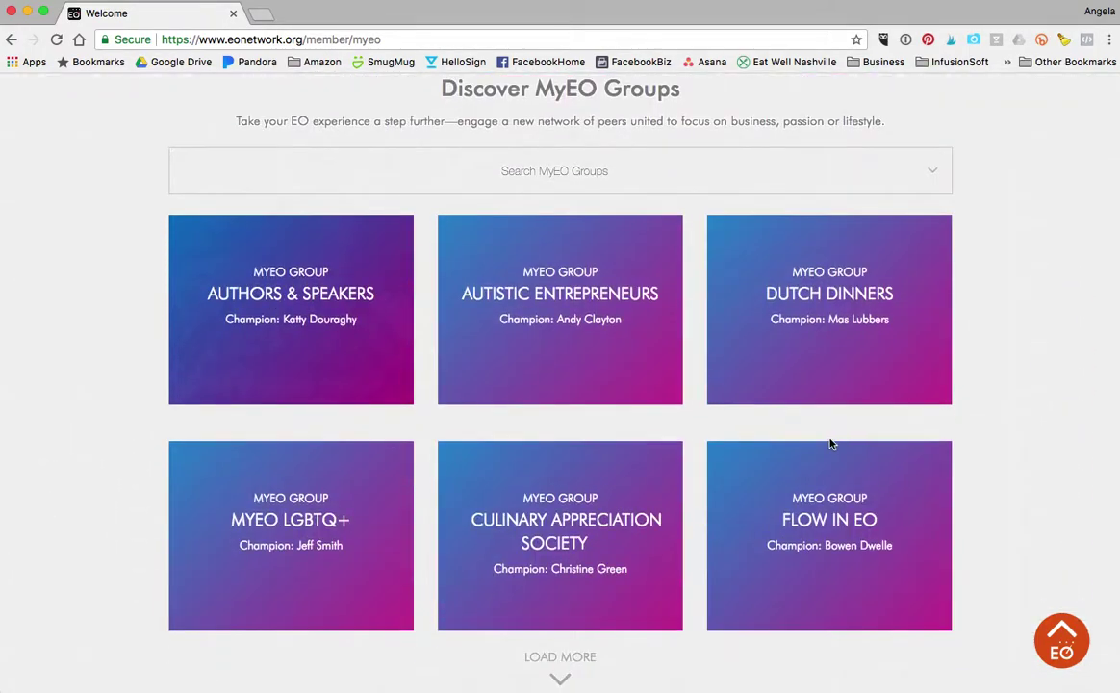
scroll(832, 444, down, 7)
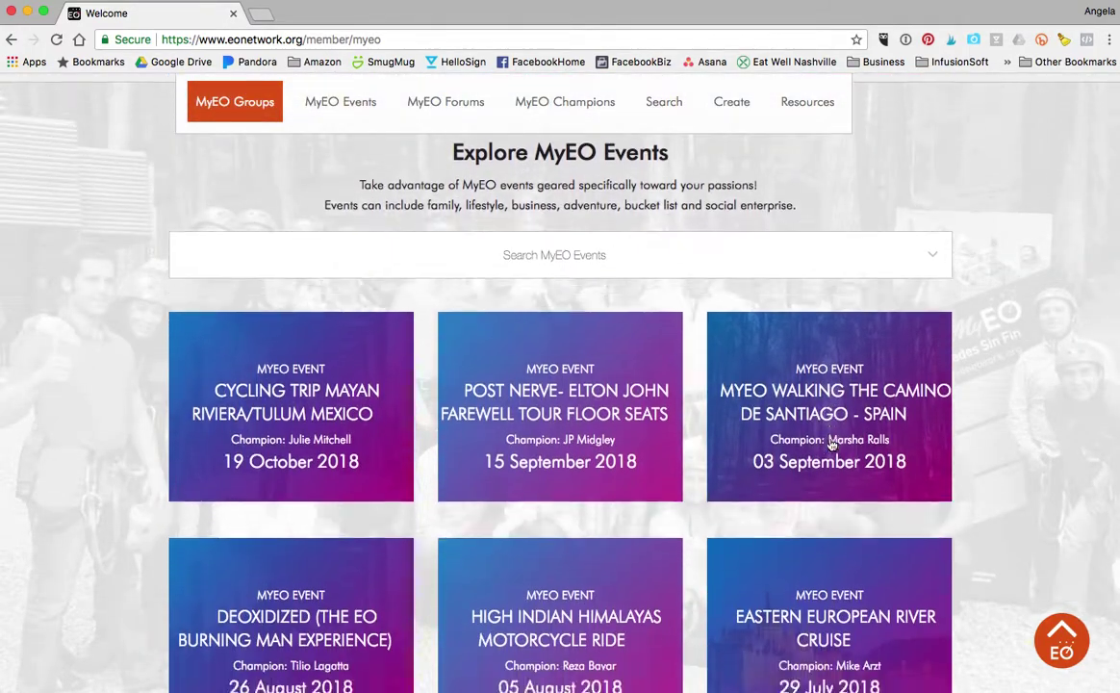
scroll(831, 444, down, 10)
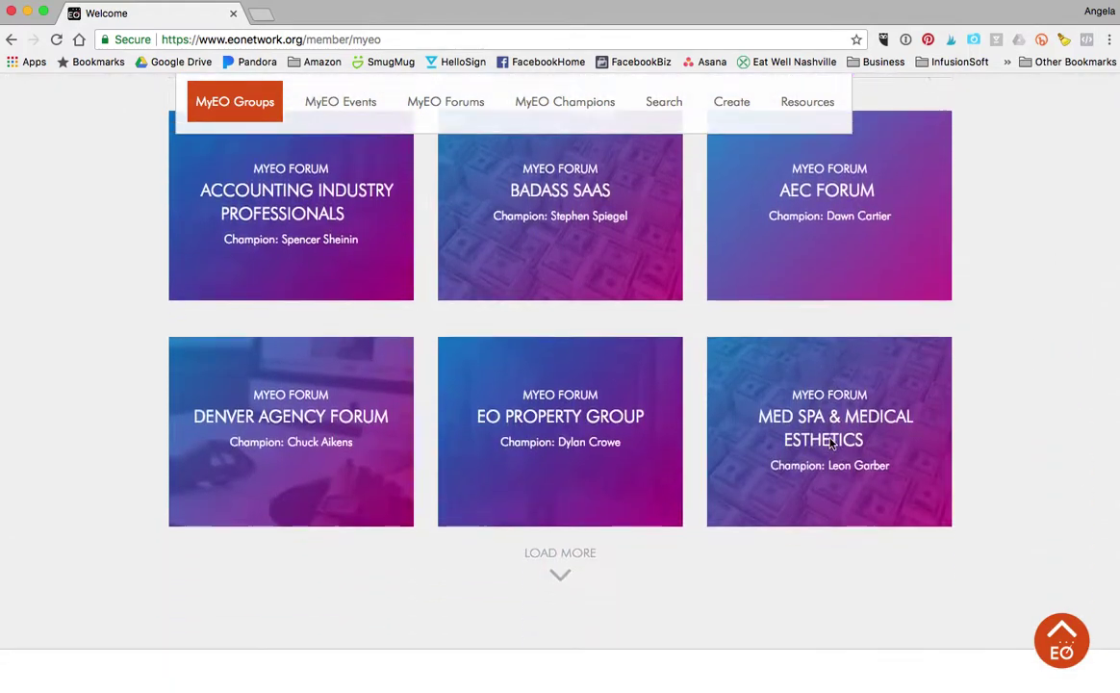
scroll(831, 444, down, 9)
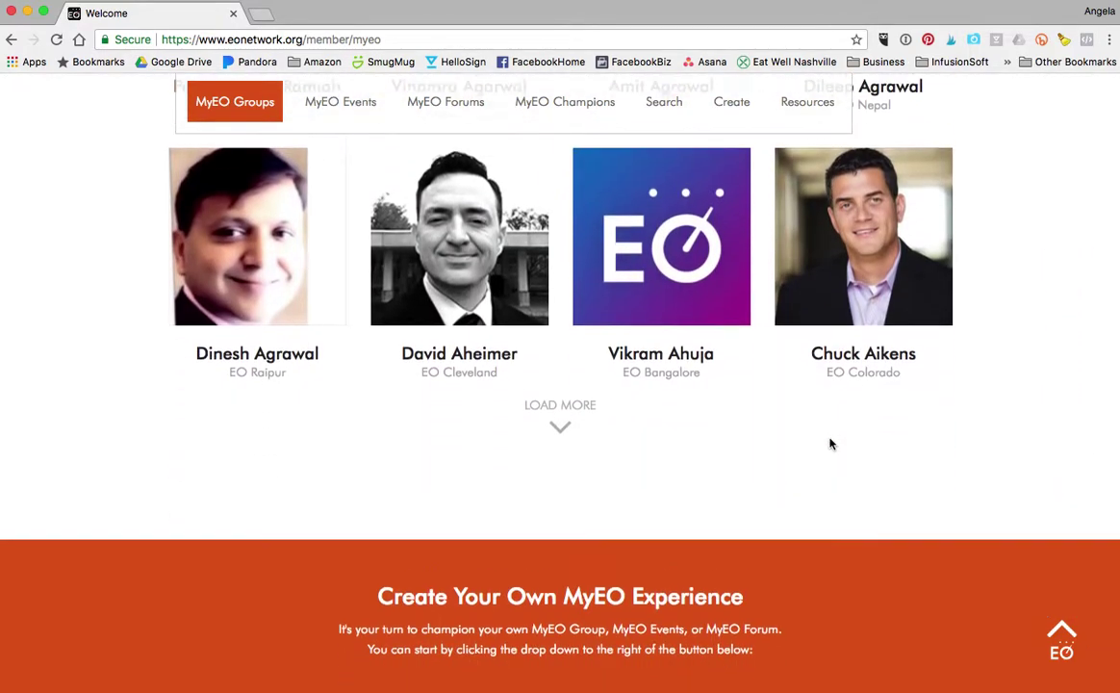
scroll(832, 444, down, 3)
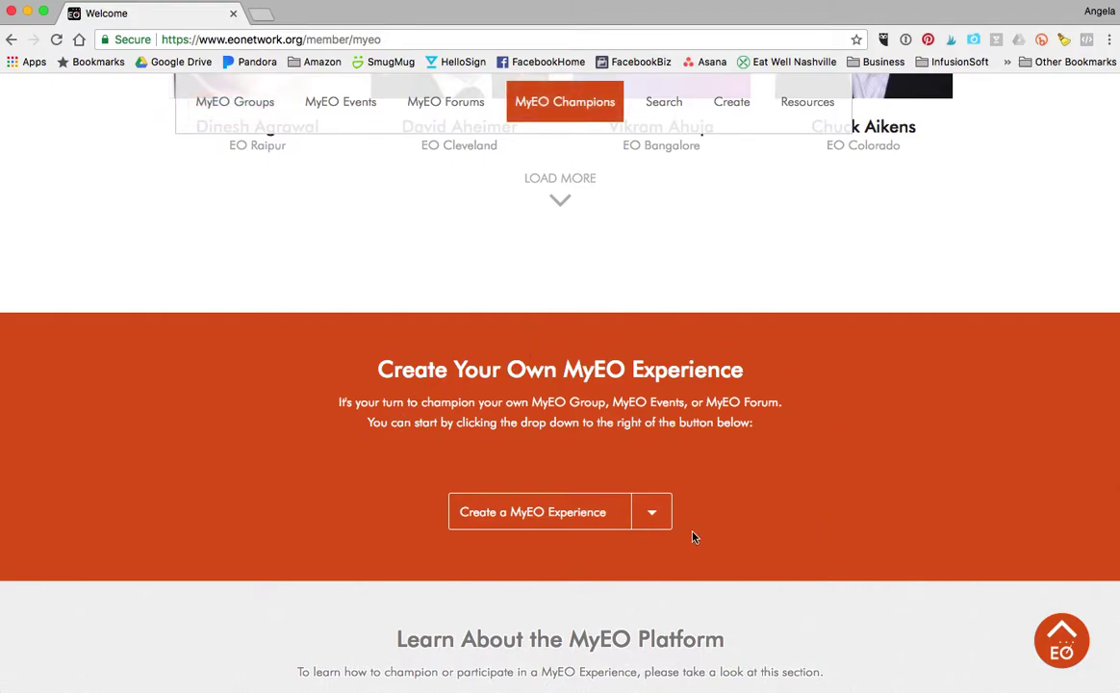
click(652, 518)
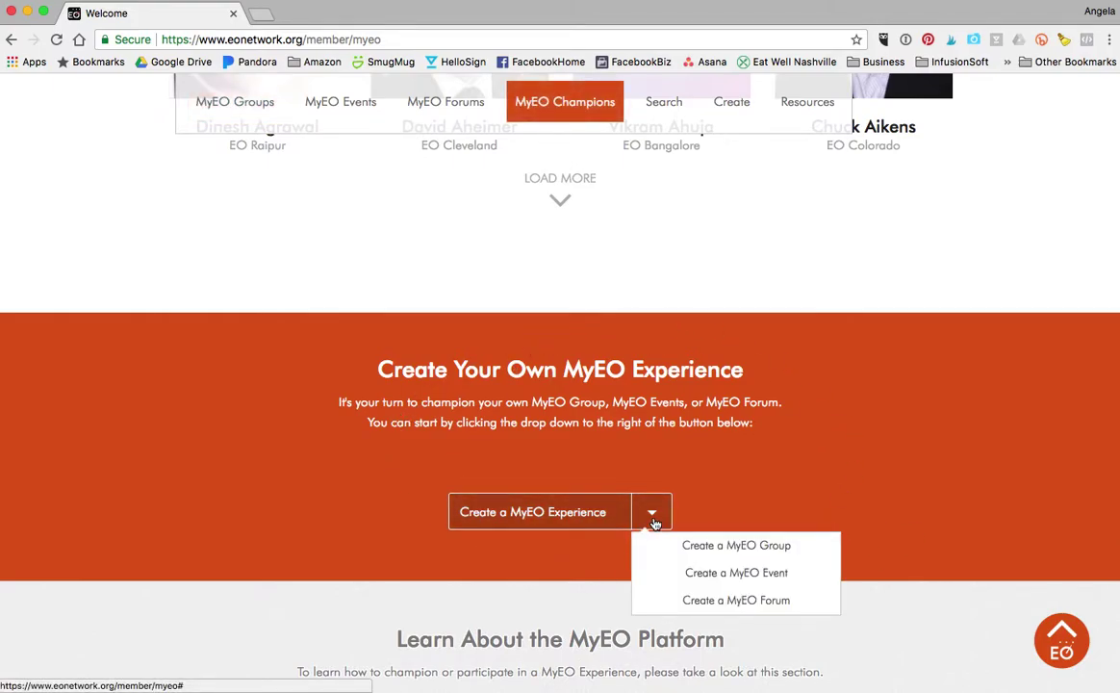
Choose Create a MyEO Group from the Create a MyEO Experience dropdown
click(747, 551)
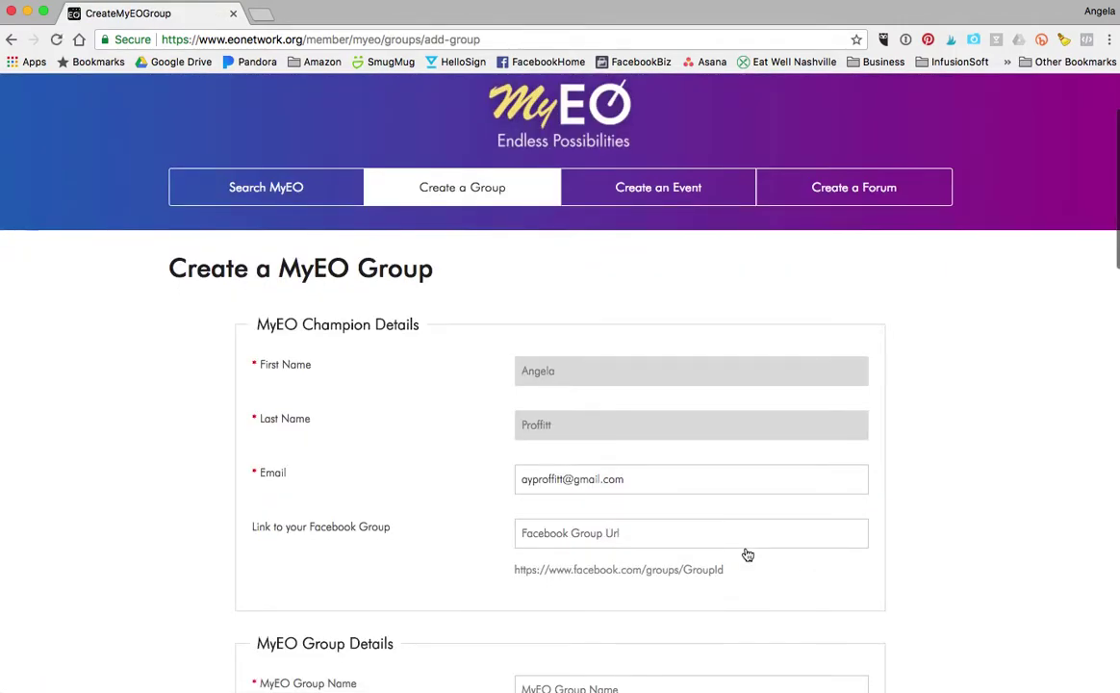
scroll(748, 556, down, 1)
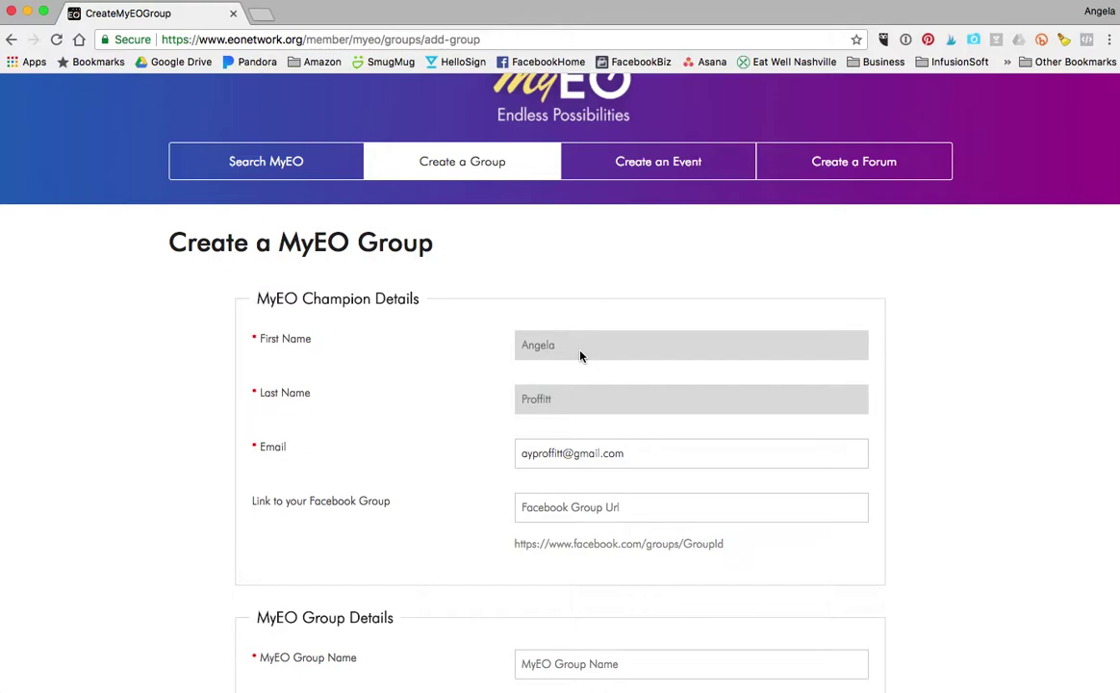
scroll(1030, 501, down, 2)
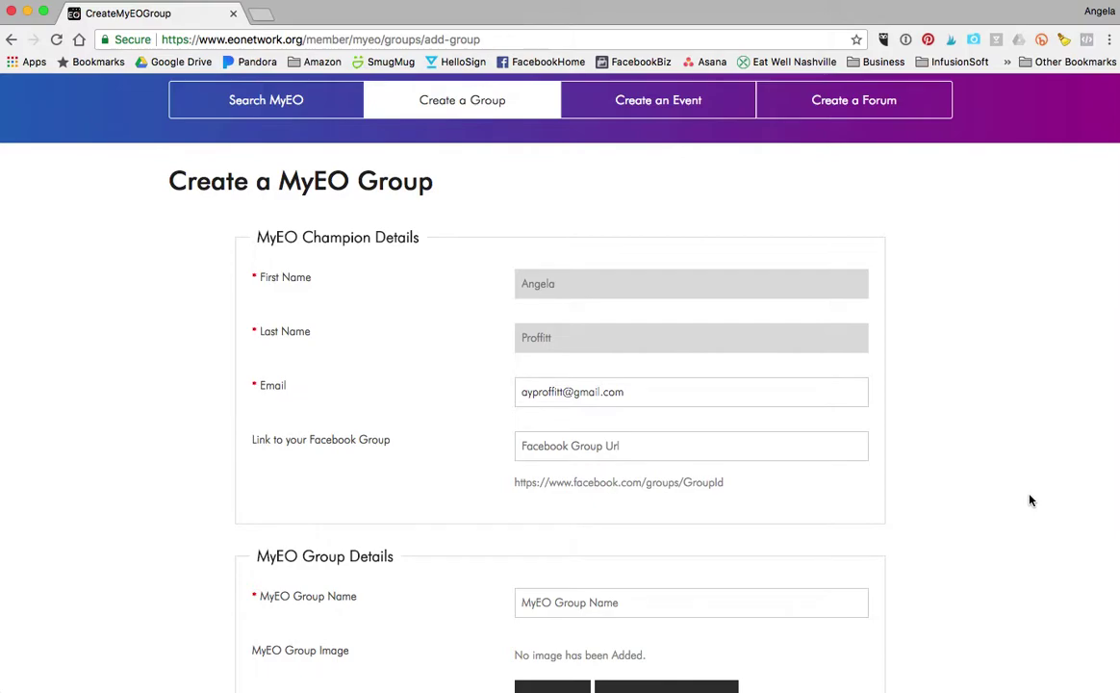
scroll(1030, 500, down, 2)
scroll(1030, 500, down, 1)
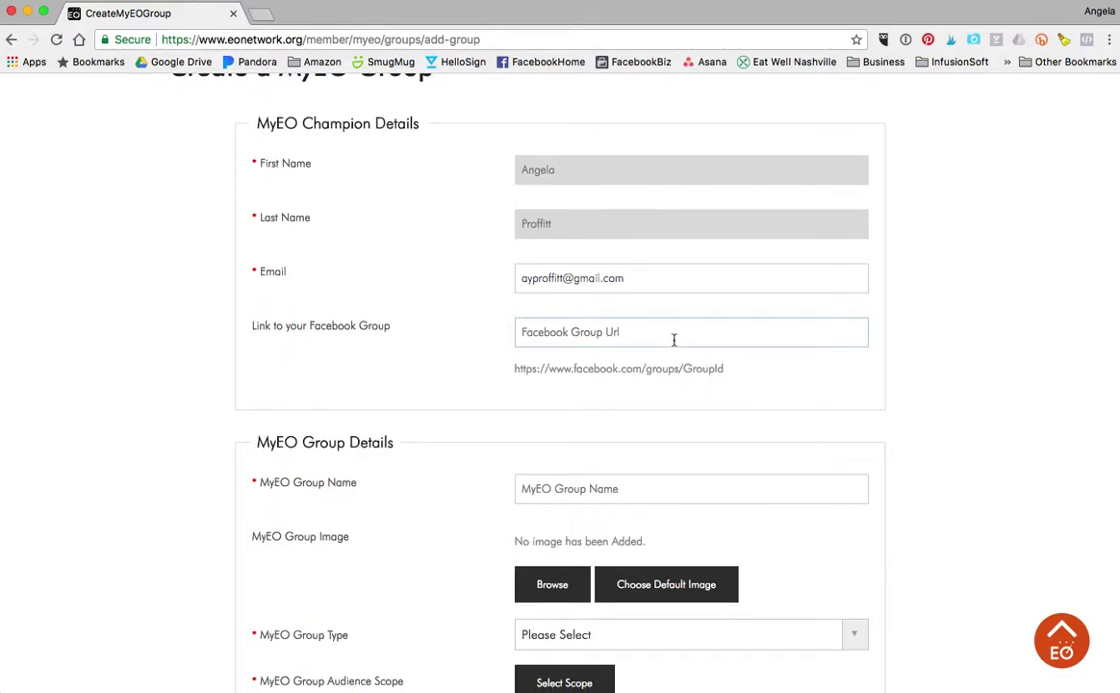
scroll(943, 389, down, 5)
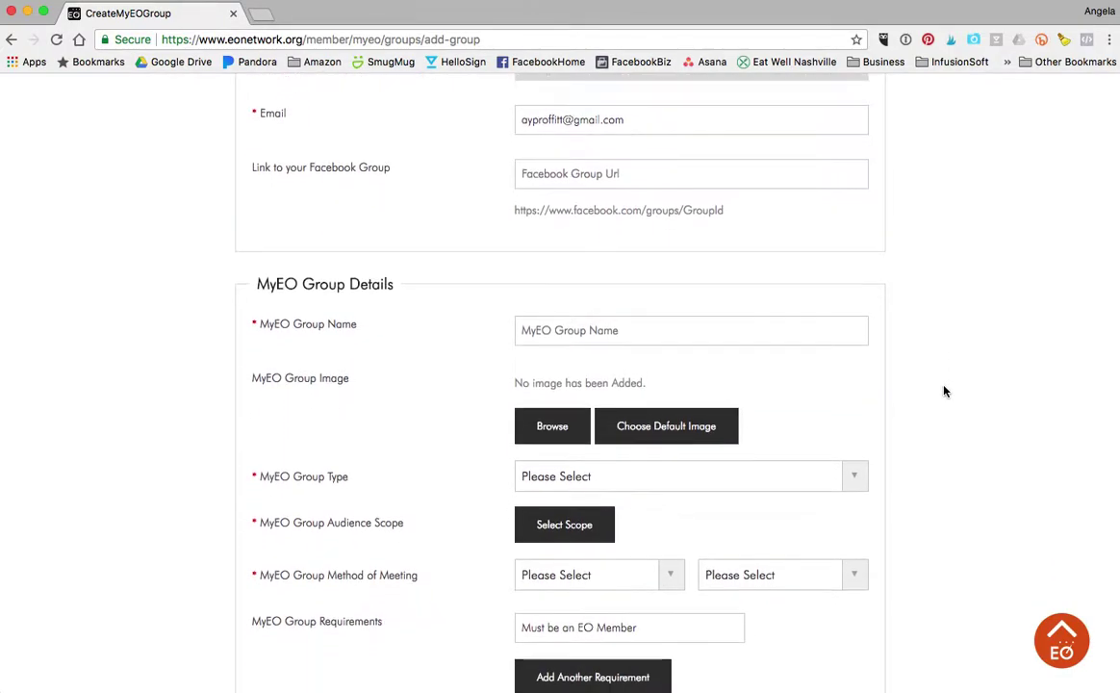
scroll(652, 285, down, 2)
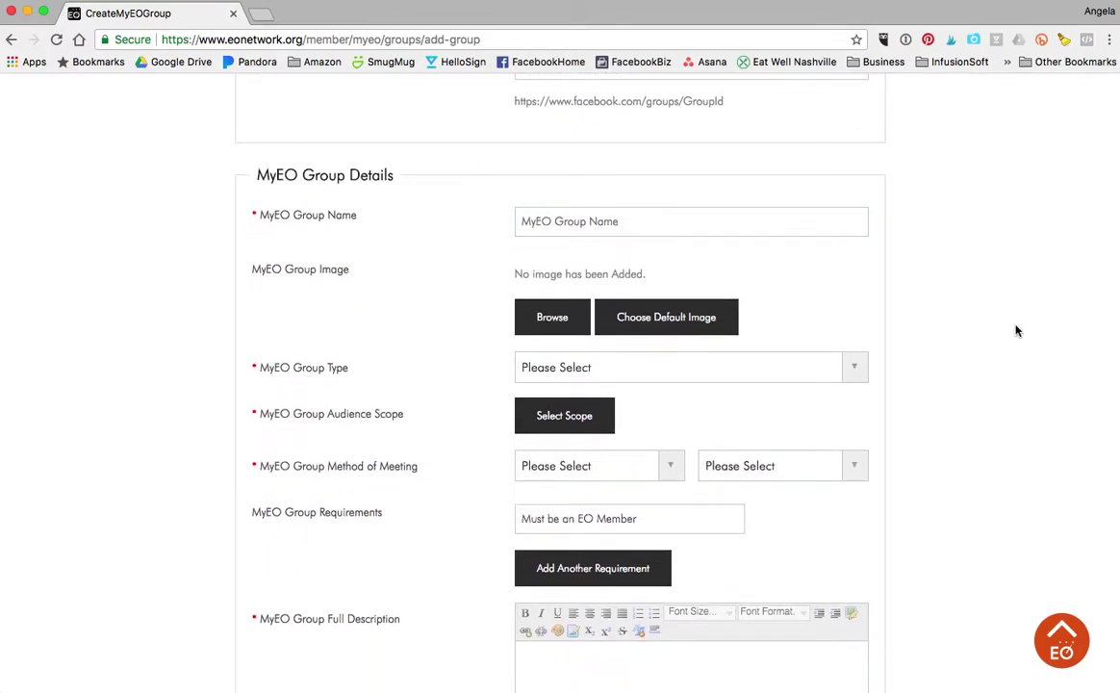
scroll(1016, 331, down, 2)
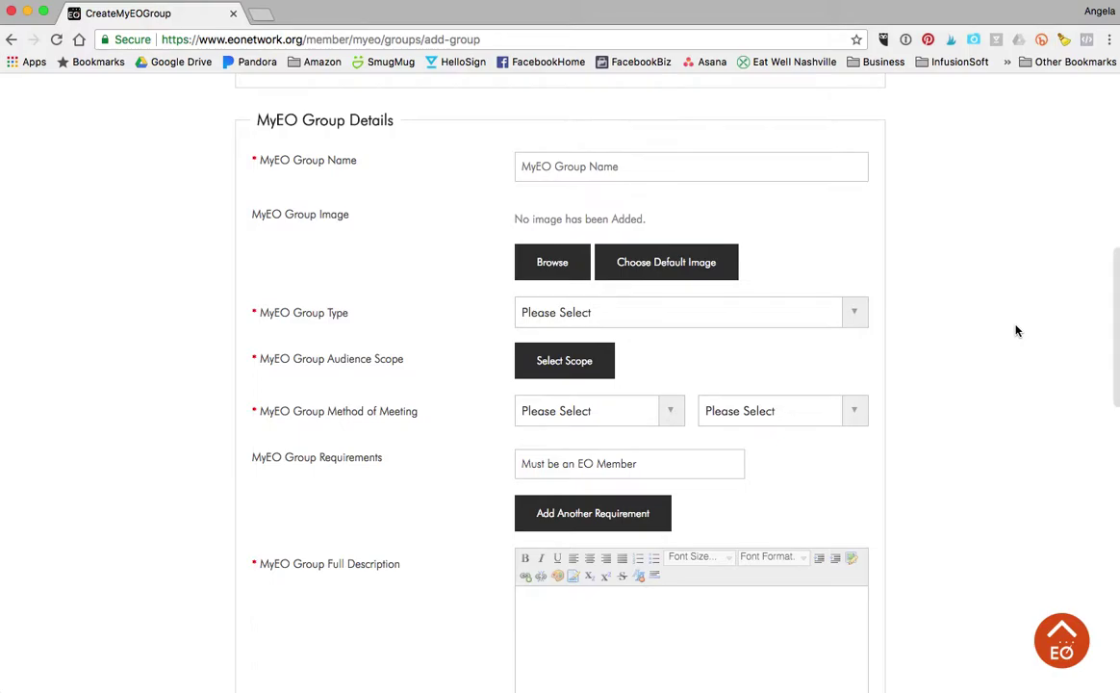
scroll(1016, 331, down, 1)
scroll(1015, 327, down, 1)
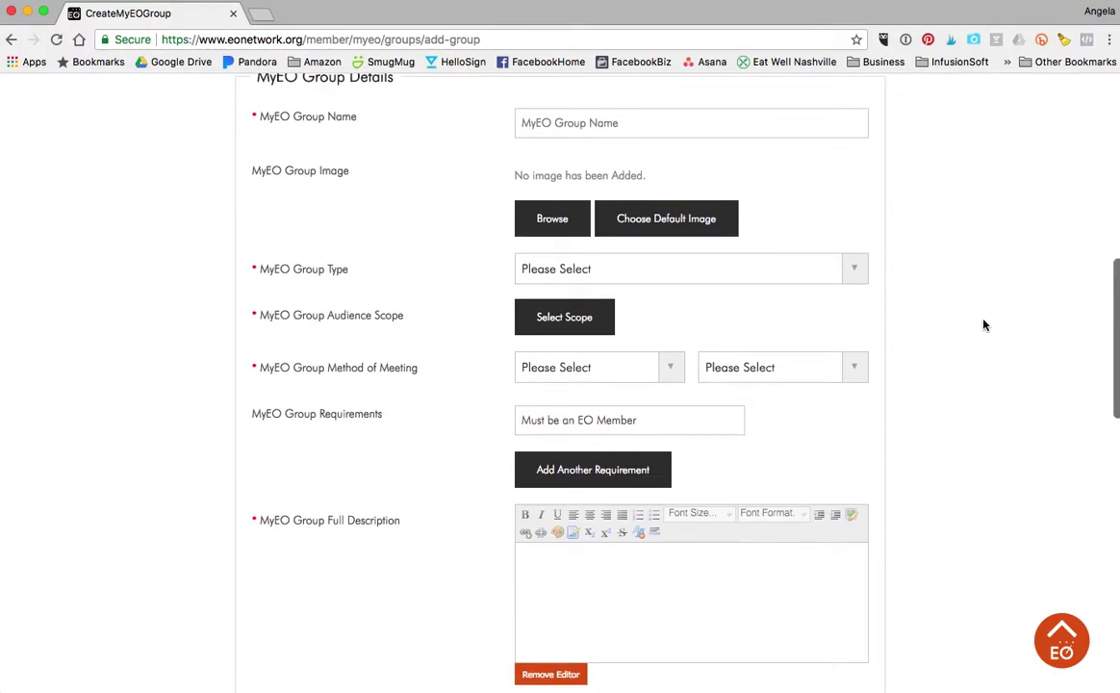
scroll(619, 272, down, 4)
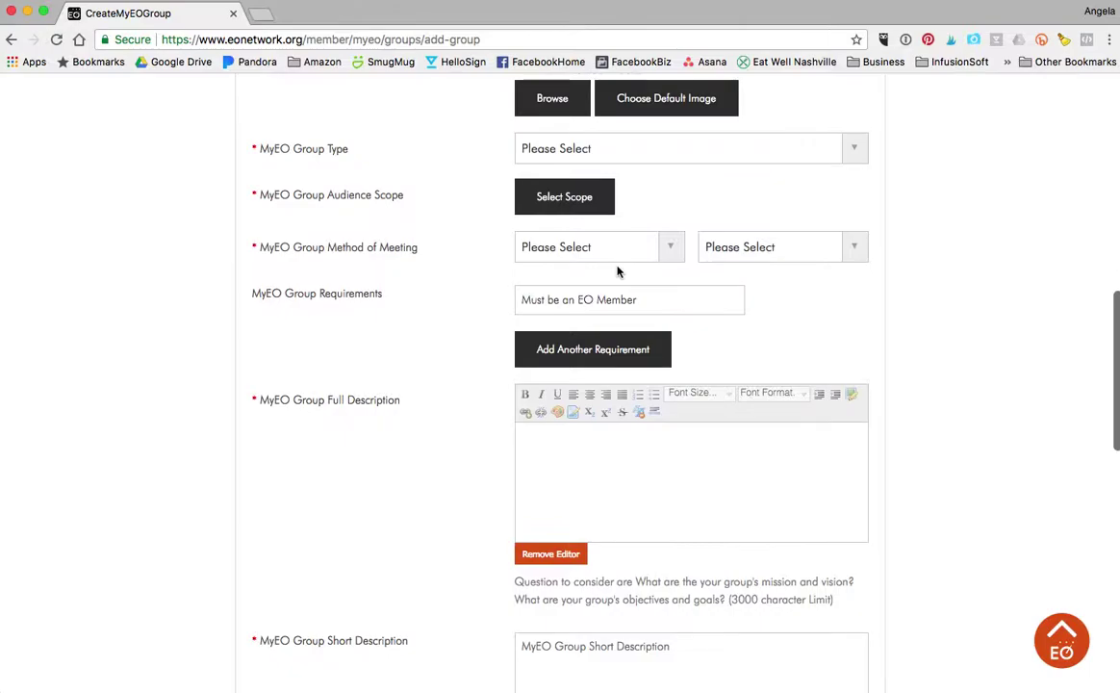
click(671, 256)
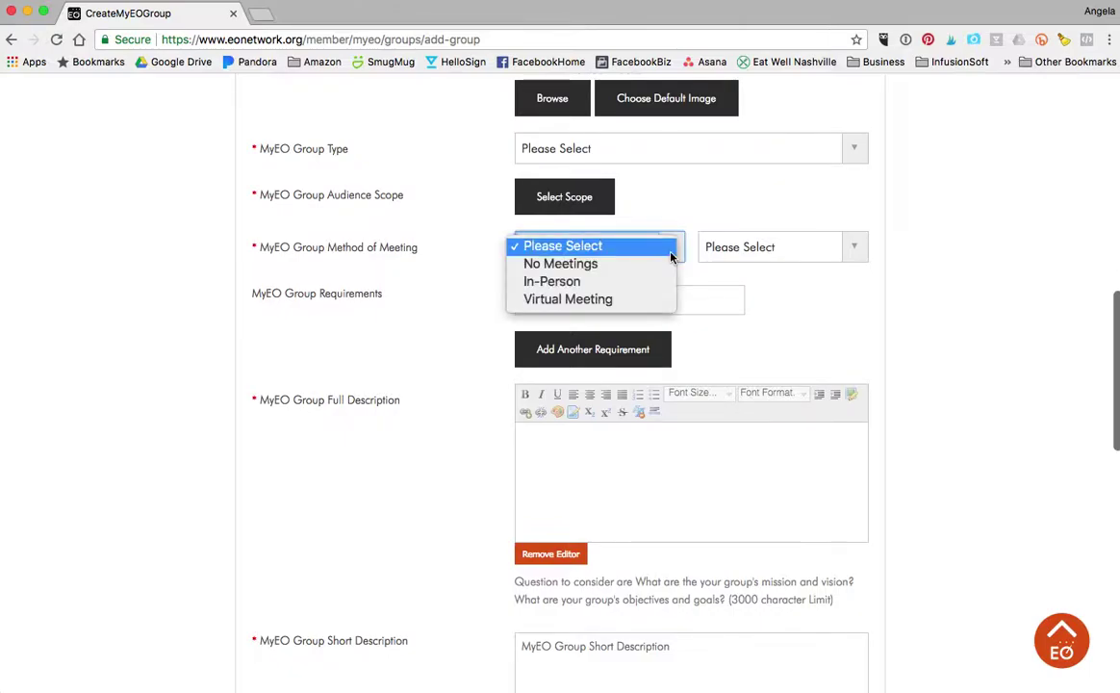
click(856, 252)
click(853, 252)
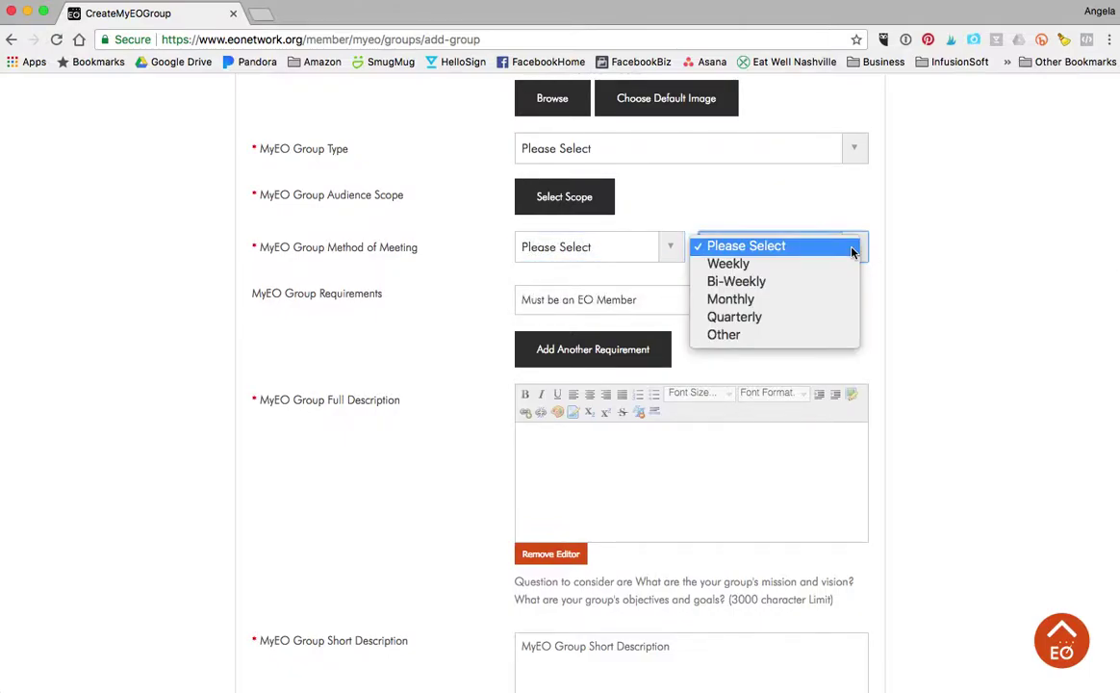
click(985, 325)
scroll(986, 329, down, 2)
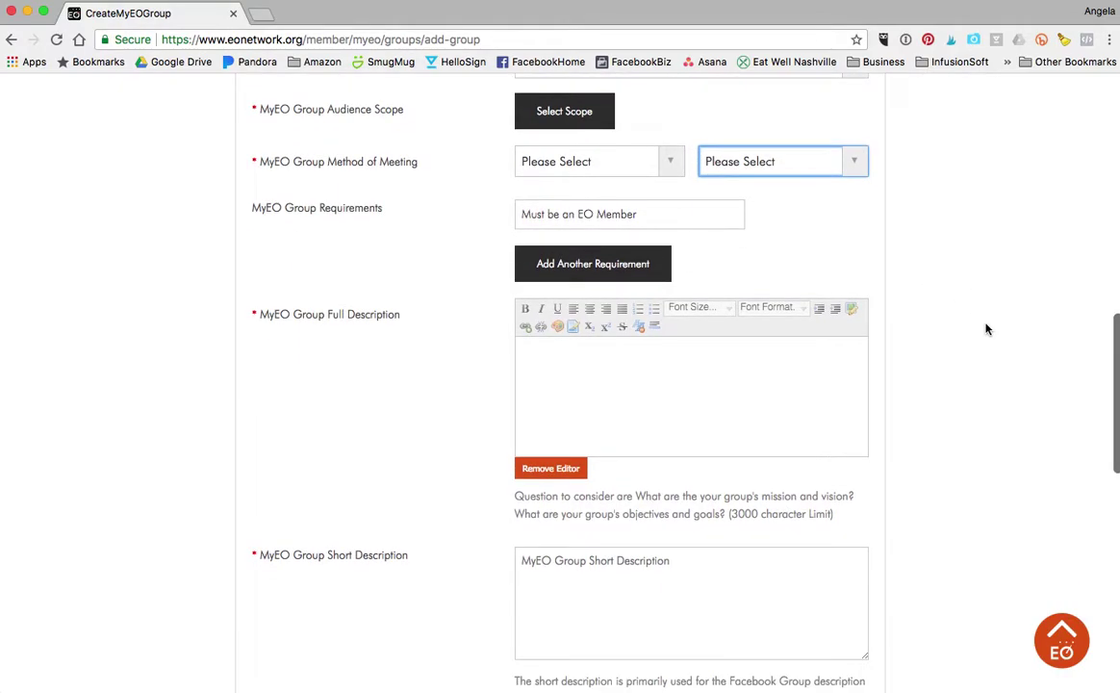
click(533, 213)
scroll(874, 321, down, 2)
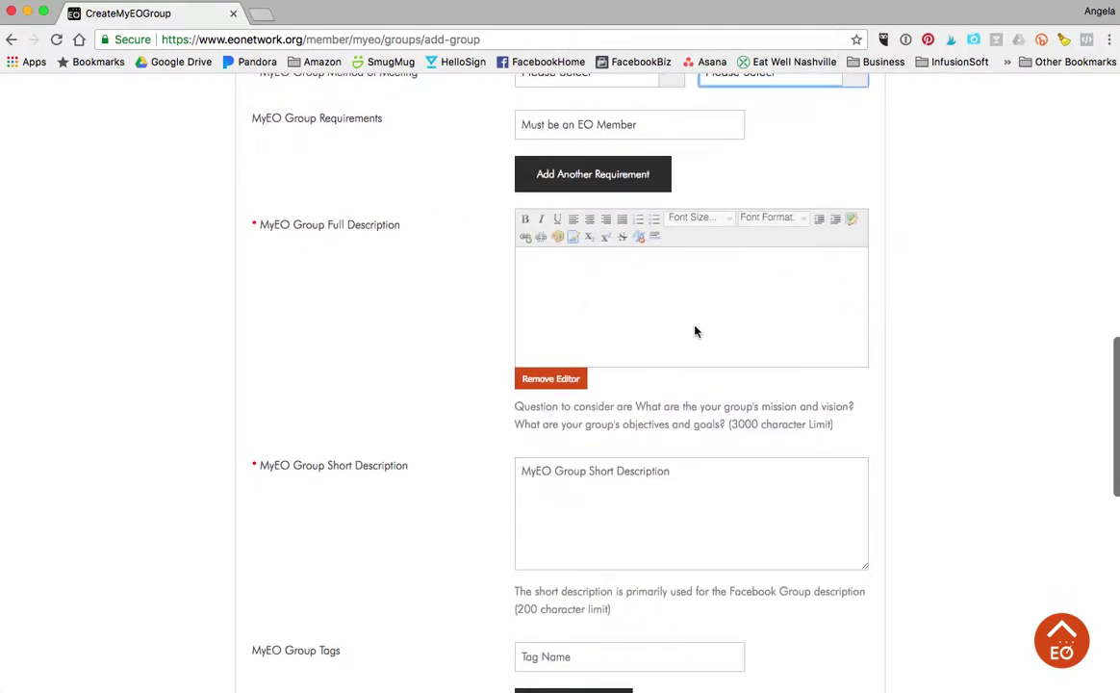
scroll(695, 327, down, 2)
scroll(603, 399, down, 4)
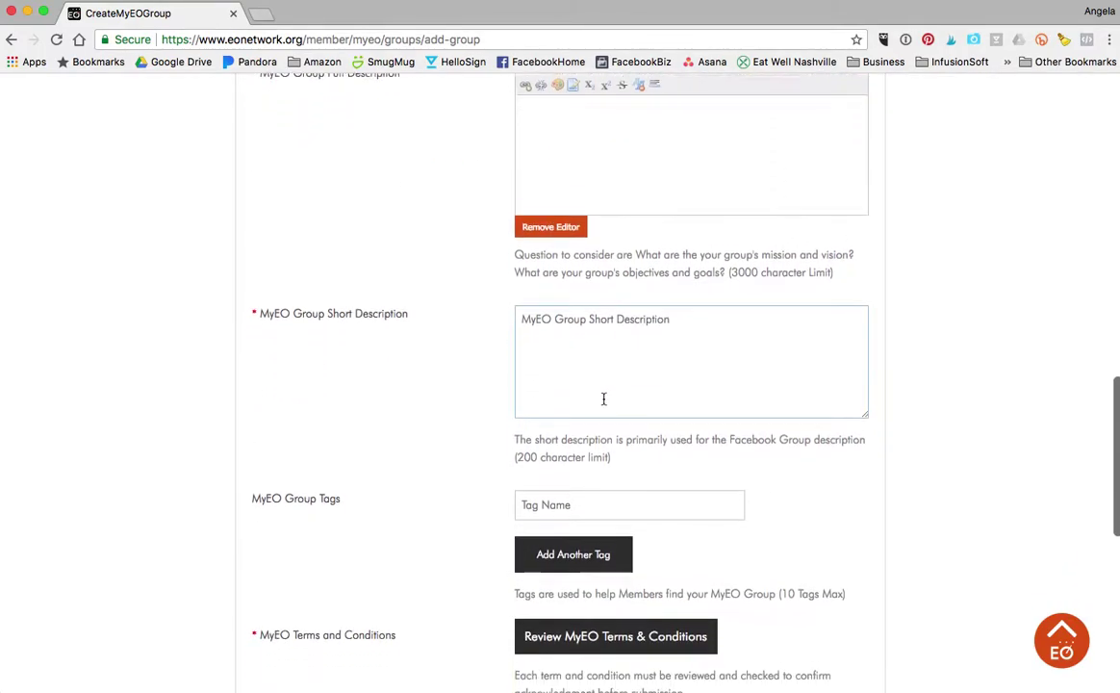
scroll(678, 397, down, 2)
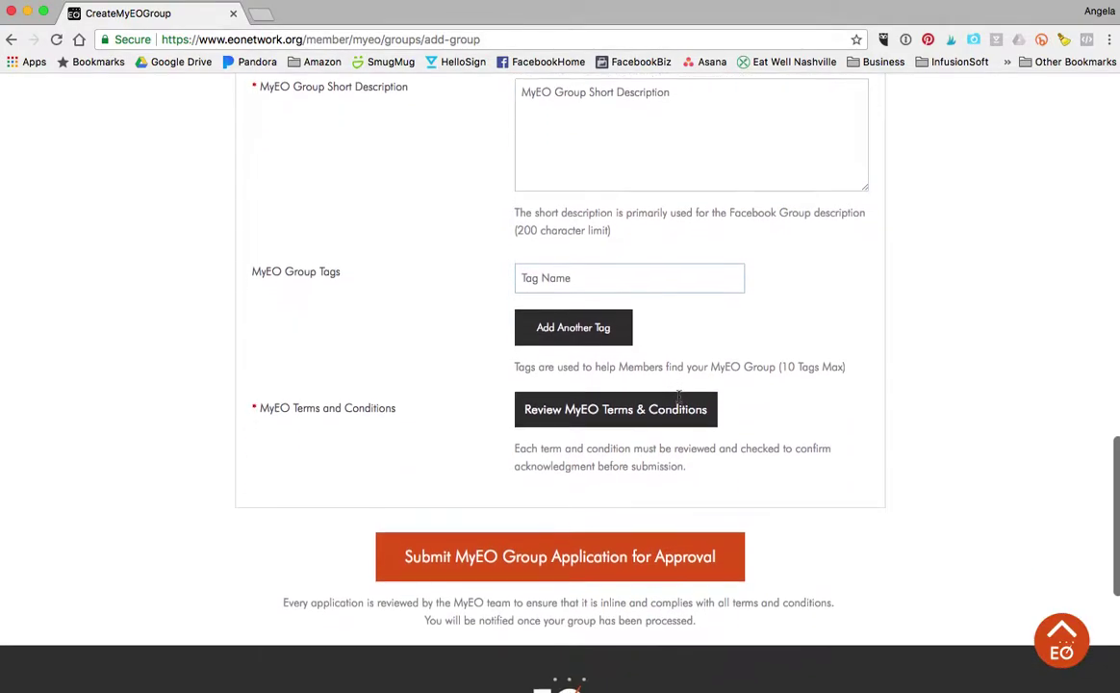
scroll(686, 530, down, 1)
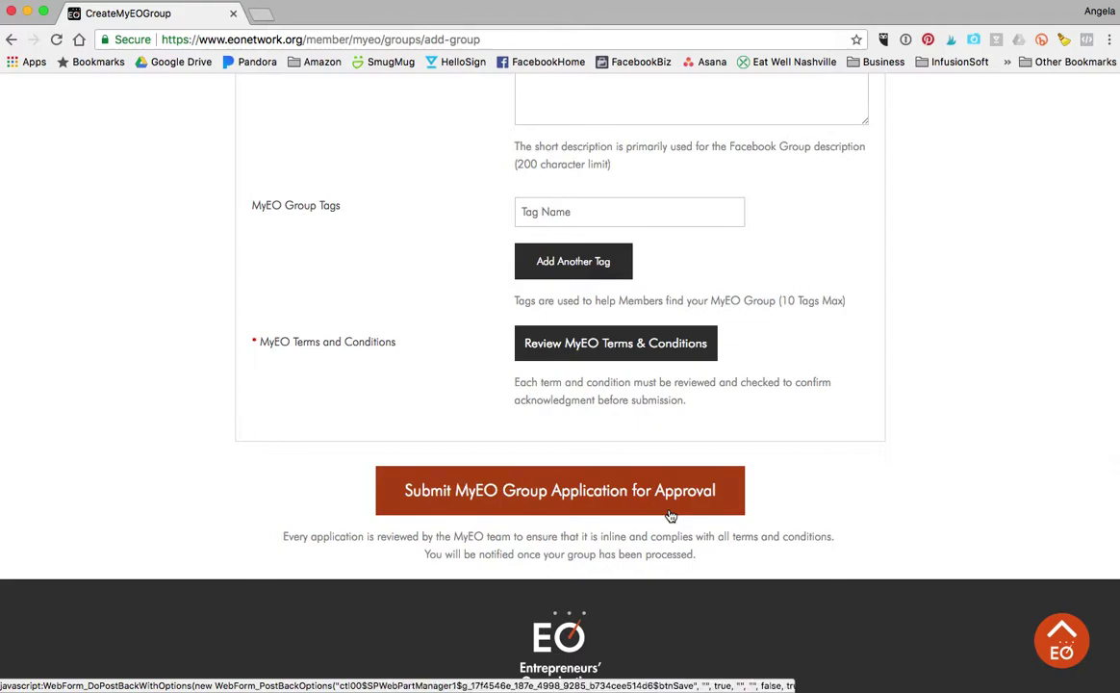
scroll(671, 516, up, 8)
scroll(671, 515, up, 10)
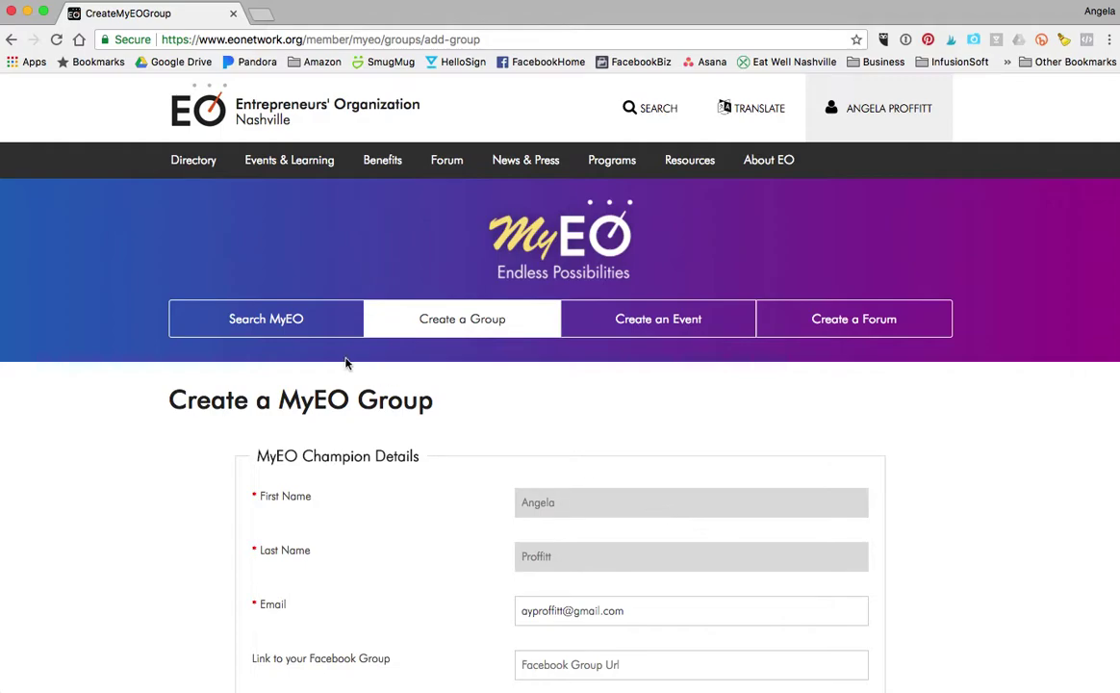
On the Search MyEO page, enter 'music' as the search term
click(290, 319)
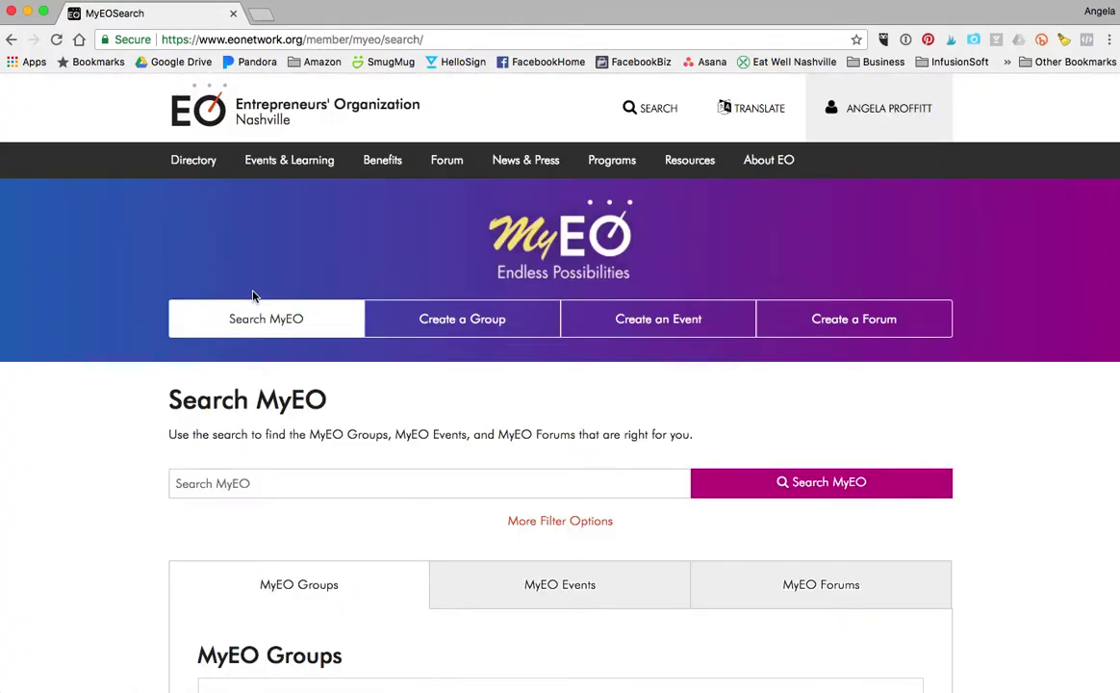
click(293, 478)
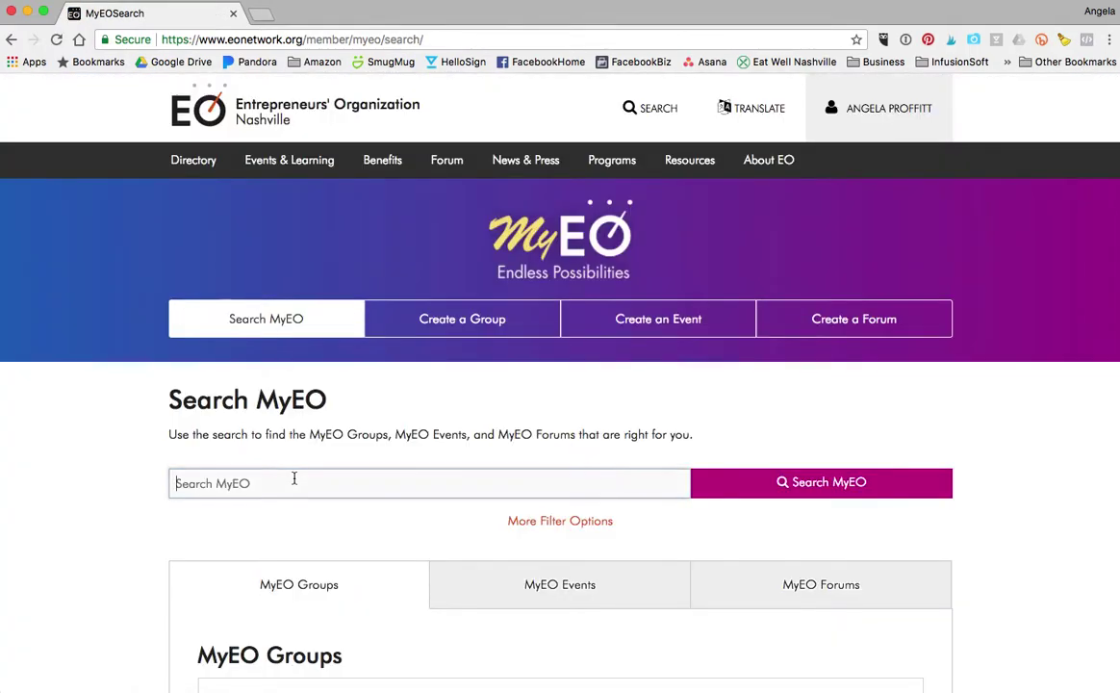
text(music)
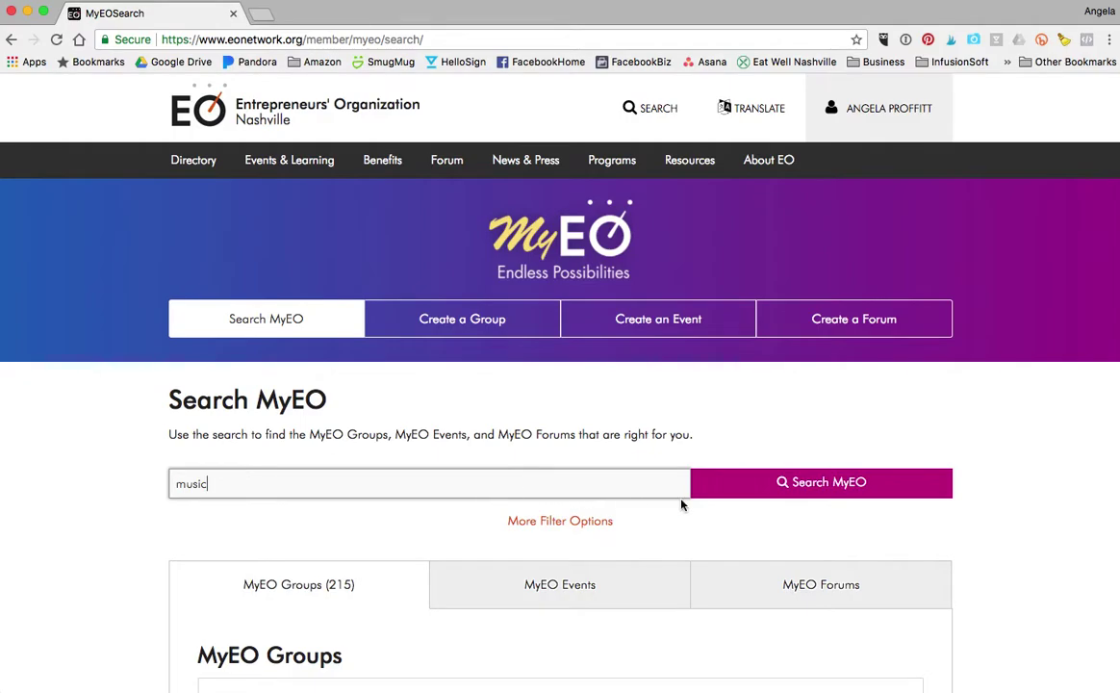
Run the 'music' search and open EO Music City from the MyEO Groups results
click(825, 492)
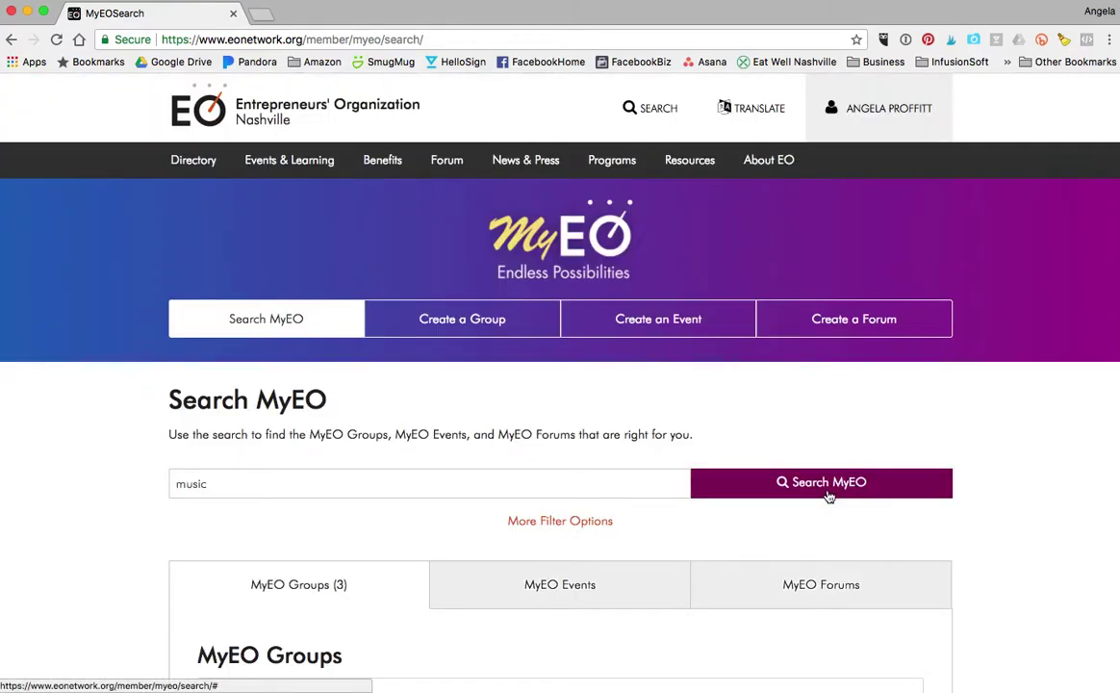
scroll(829, 496, down, 5)
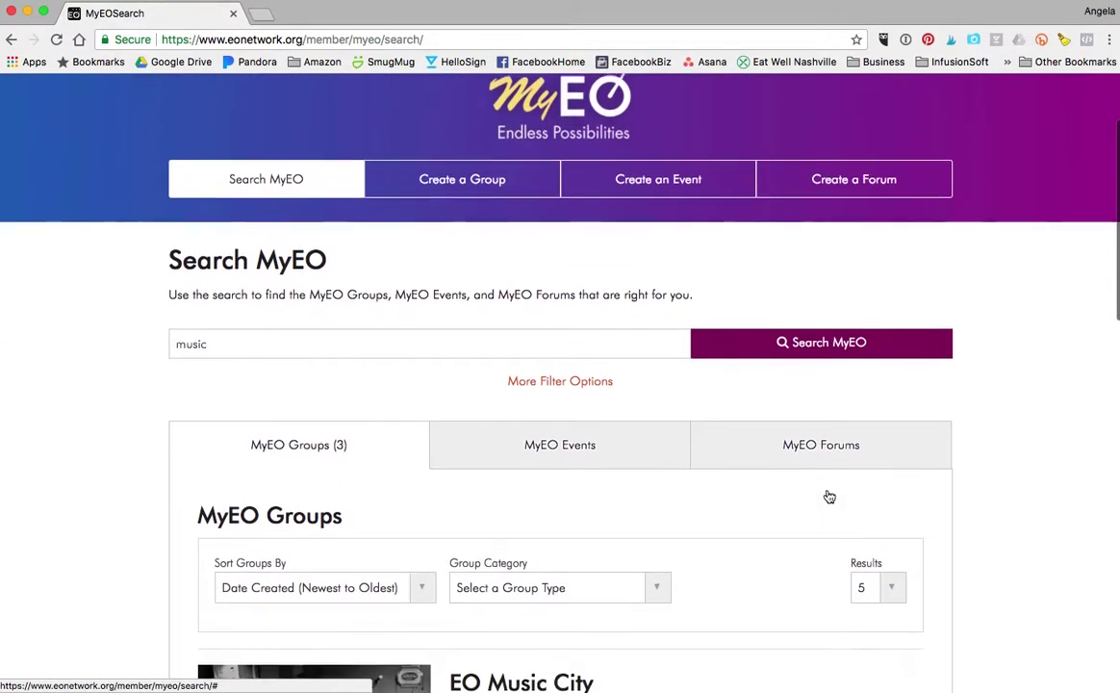
scroll(830, 497, down, 3)
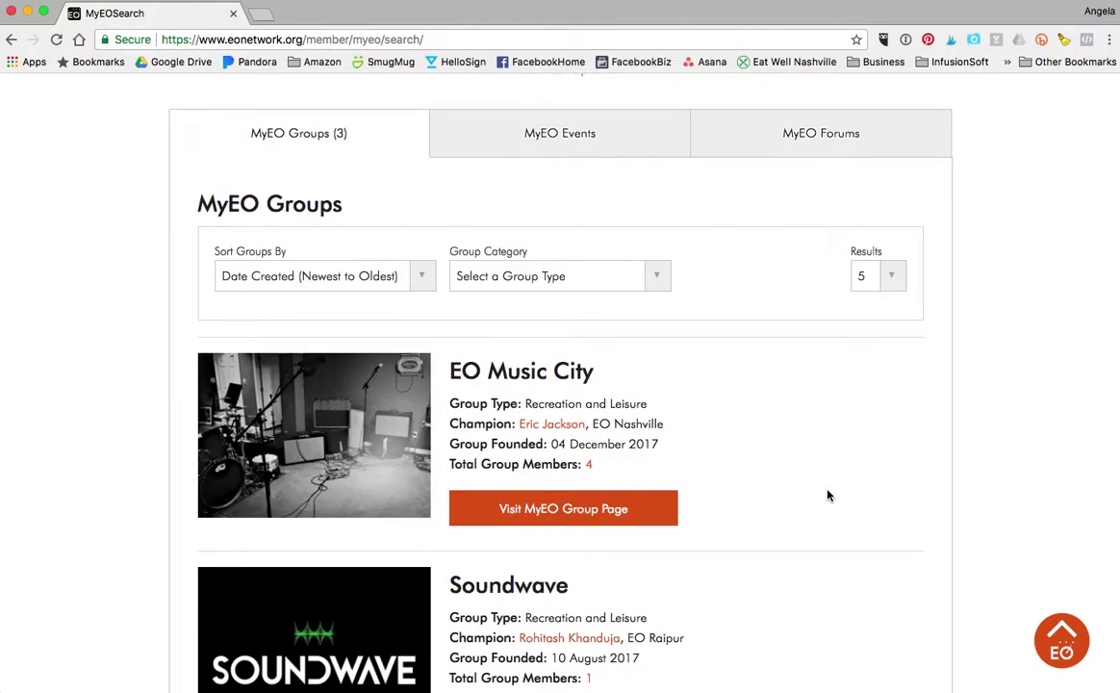
scroll(828, 496, down, 2)
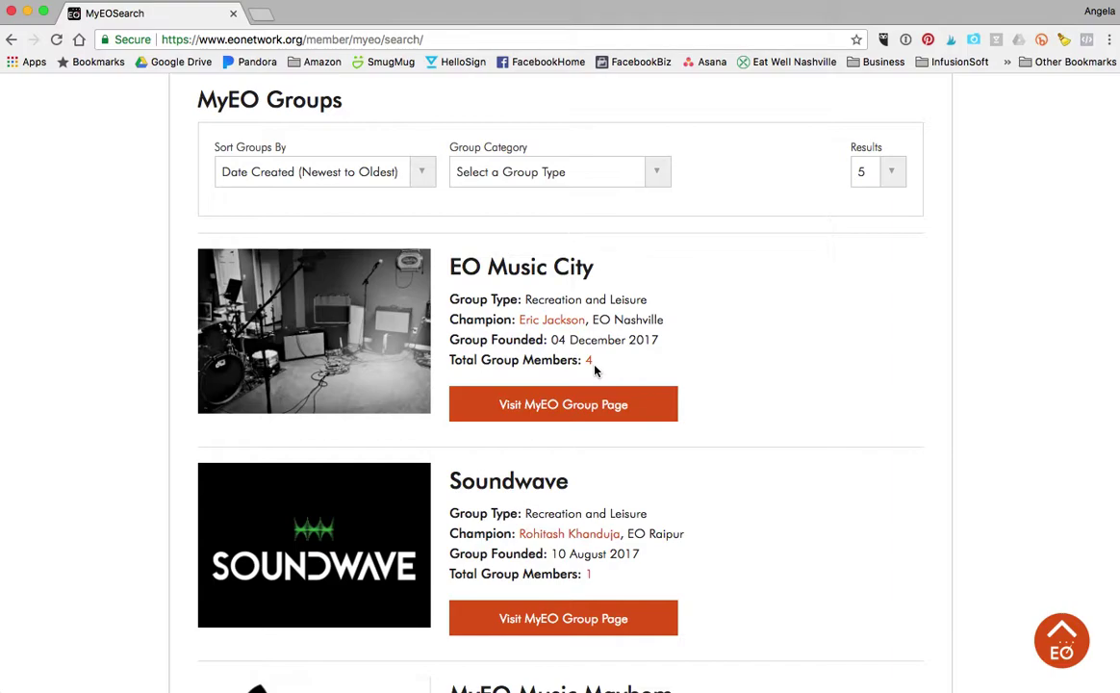
click(568, 407)
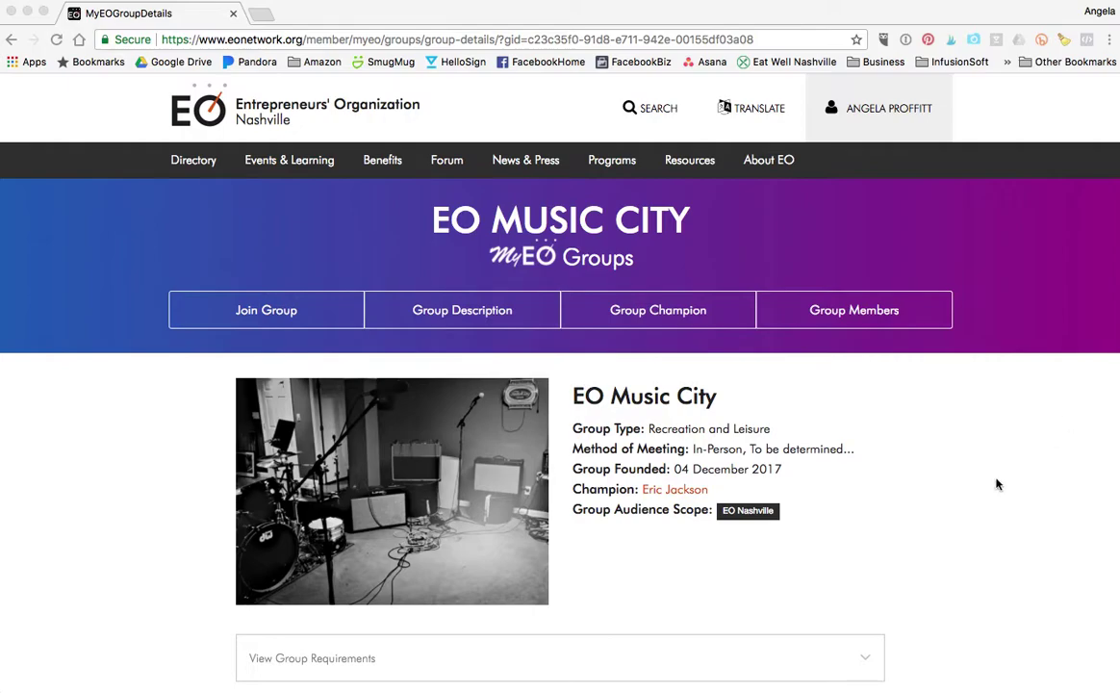
Scroll through the EO Music City group page to read its description
scroll(995, 482, down, 5)
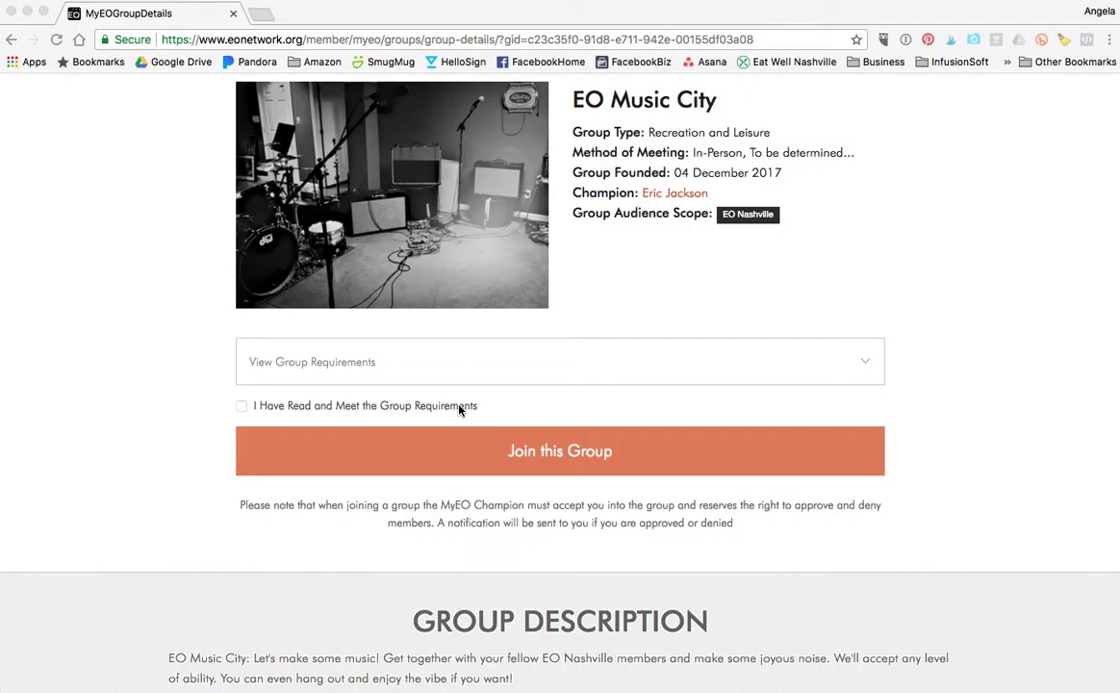
scroll(583, 357, up, 1)
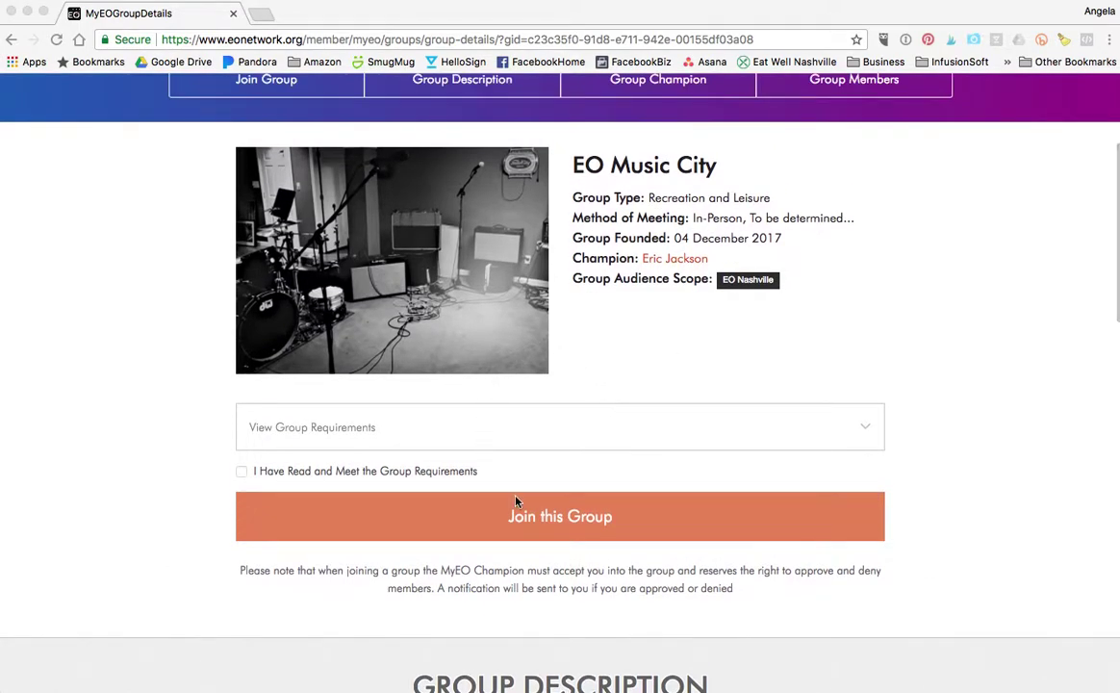
scroll(800, 319, down, 1)
scroll(800, 318, up, 4)
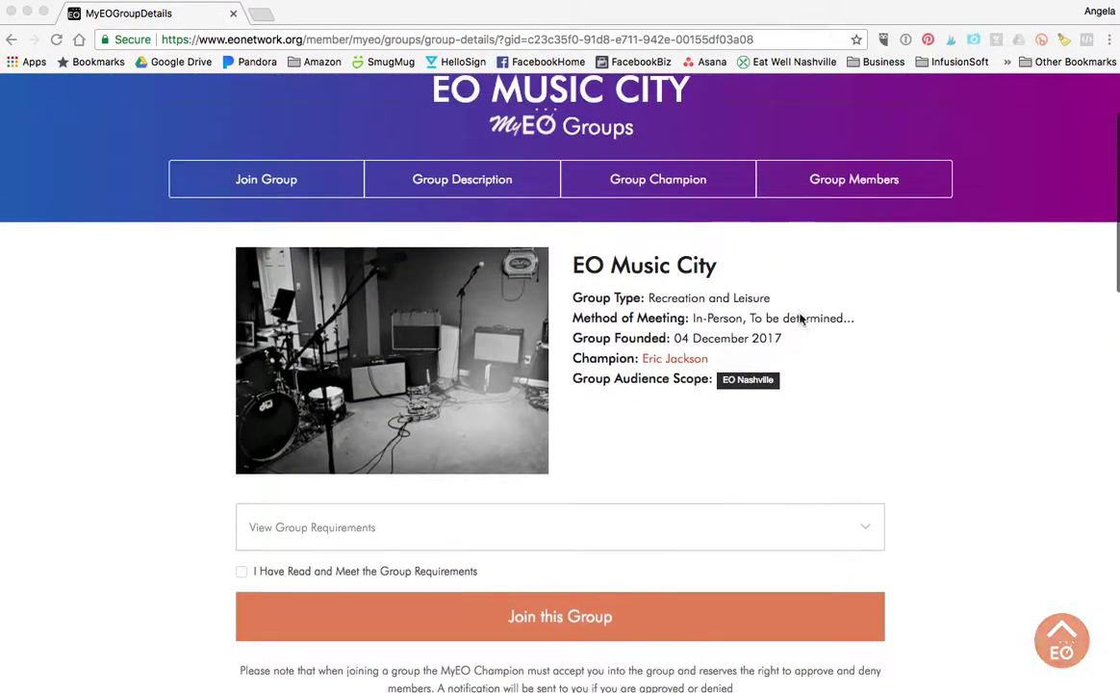